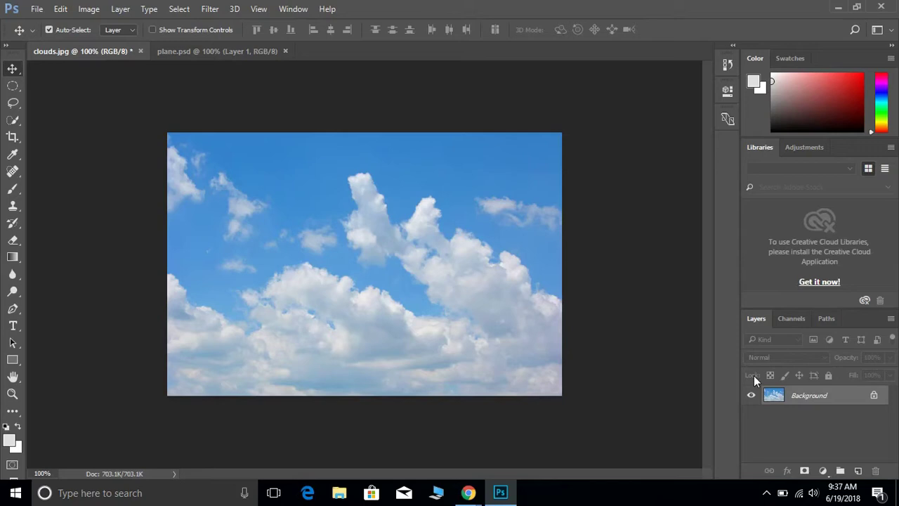
# Select and copy the entire Red channel of clouds.jpg, then return to the RGB composite and Layers.
pyautogui.click(790, 319)
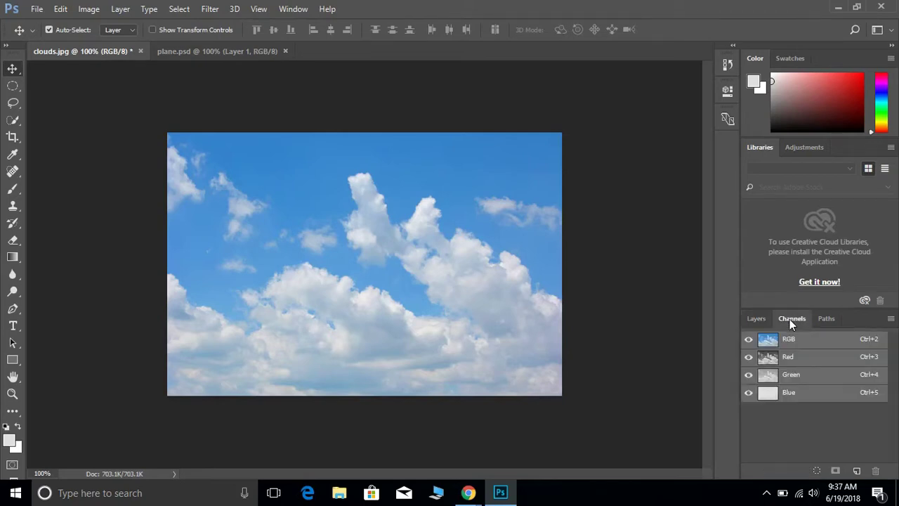
pyautogui.click(788, 357)
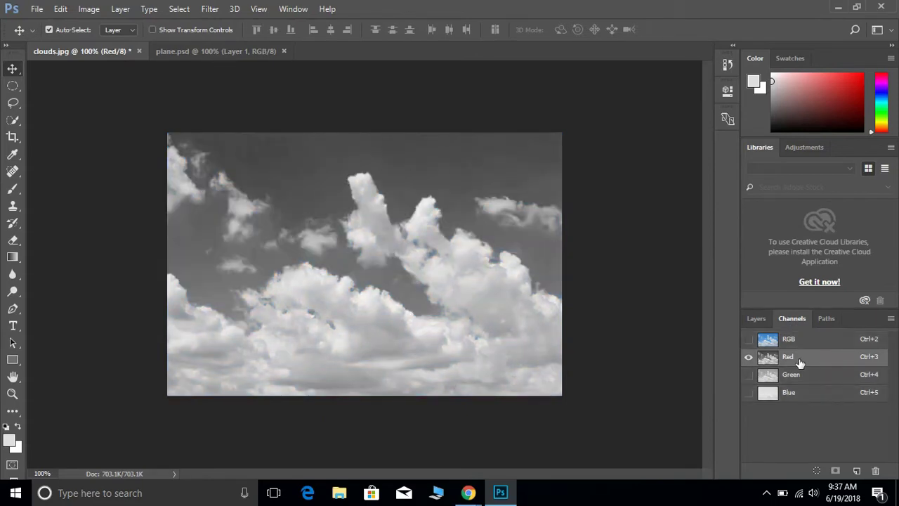
pyautogui.hotkey('ctrl', 'a')
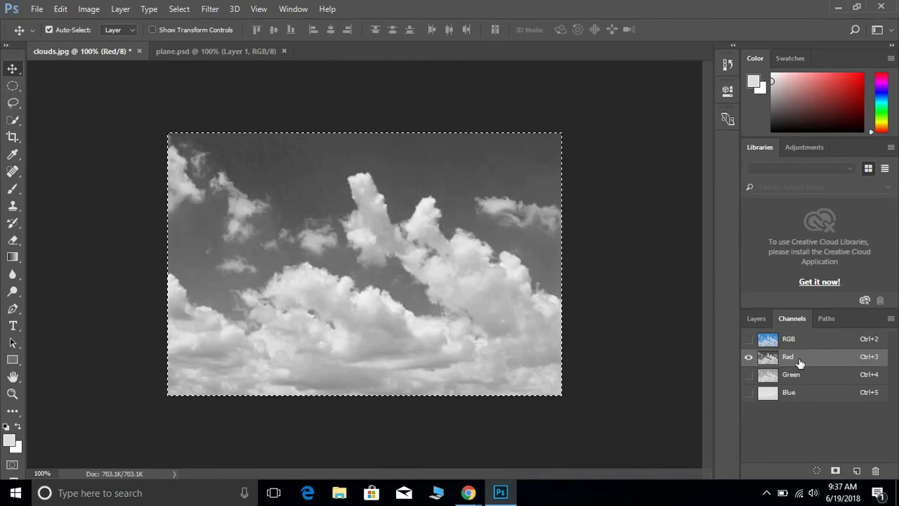
pyautogui.click(789, 342)
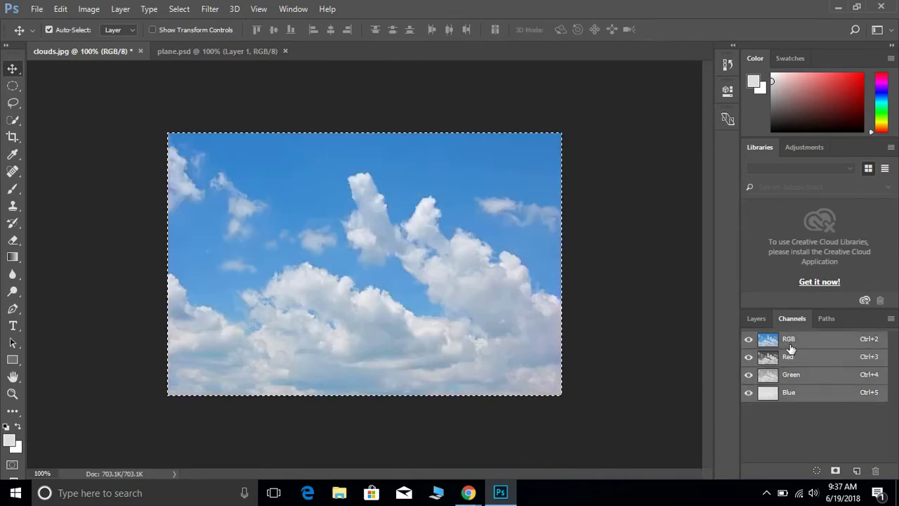
pyautogui.click(757, 320)
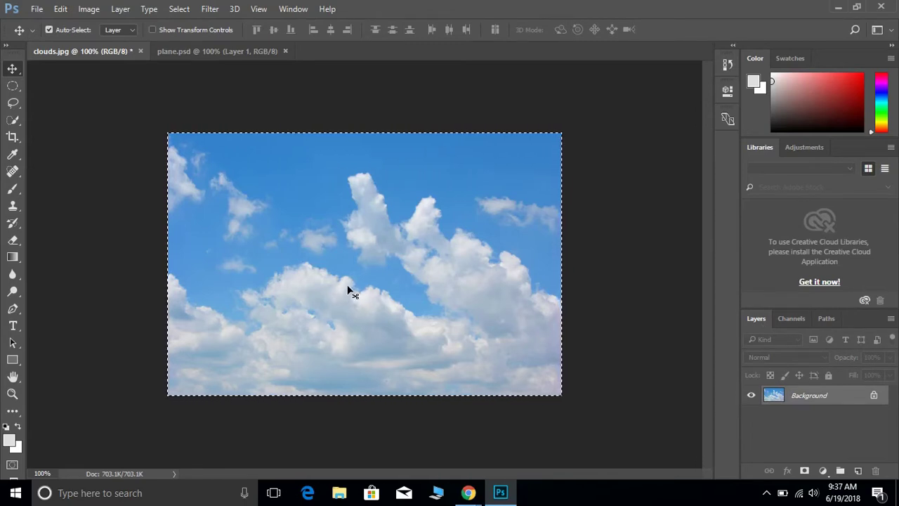
# Open plane.psd from the Plane Through Clouds folder.
pyautogui.click(37, 9)
pyautogui.click(51, 35)
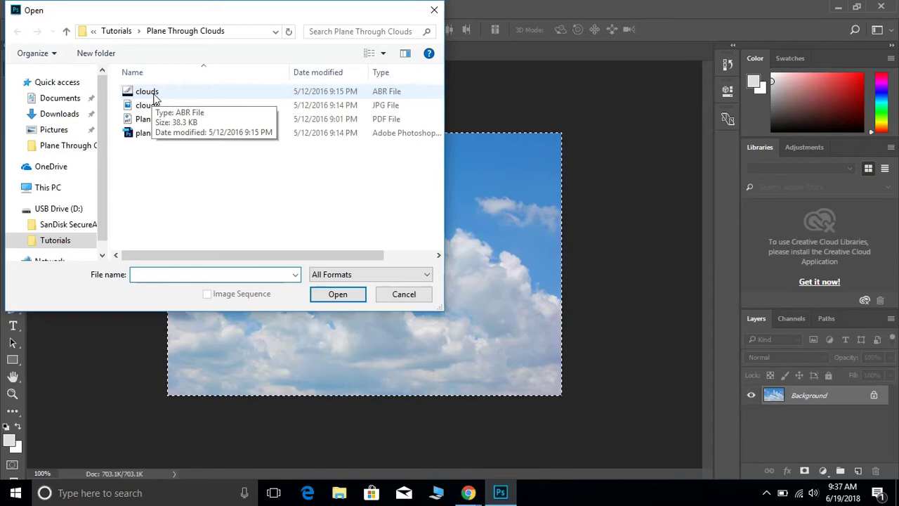
pyautogui.doubleClick(149, 135)
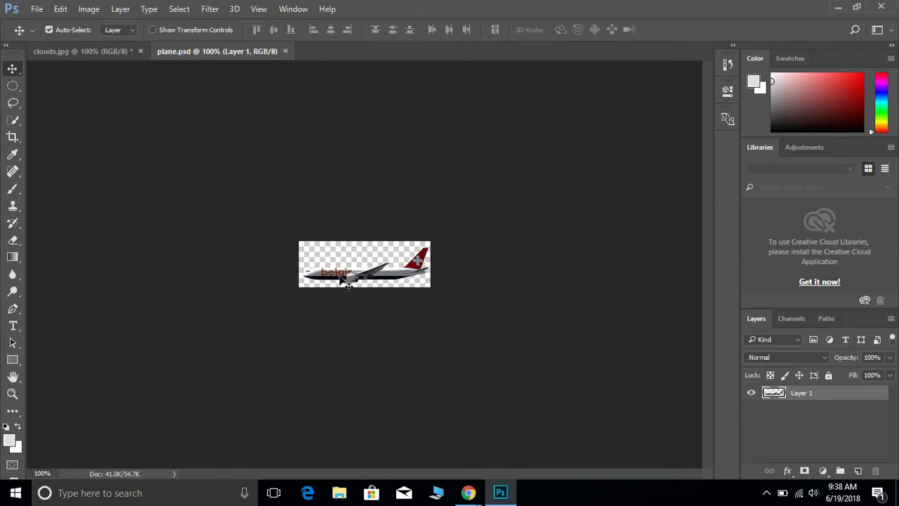
# Drag the airliner from plane.psd into clouds.jpg as Layer 1 near the sky's centre.
pyautogui.moveTo(357, 279); pyautogui.dragTo(145, 106)
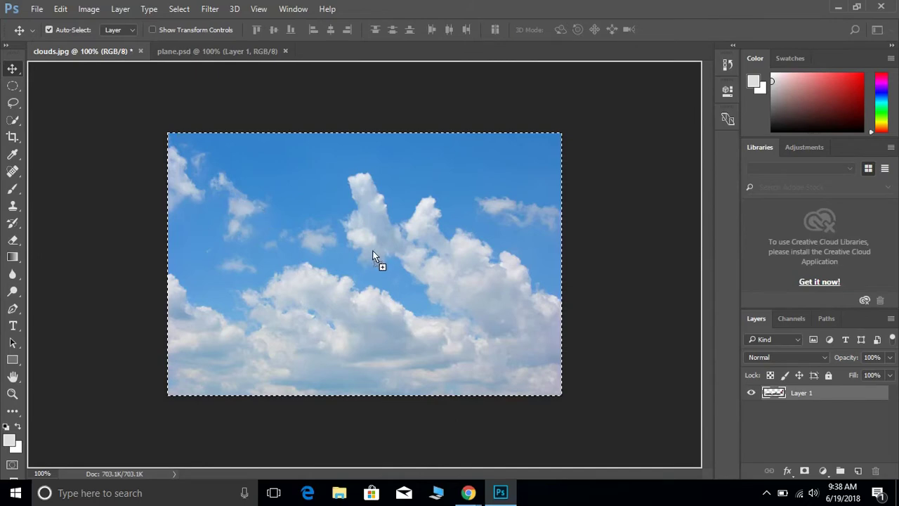
pyautogui.moveTo(368, 250); pyautogui.dragTo(367, 252)
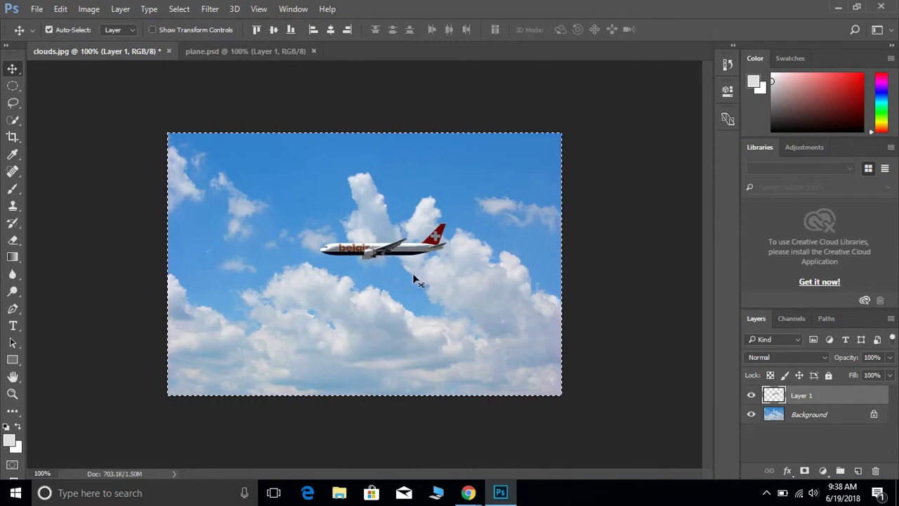
pyautogui.hotkey('ctrl', 'd')
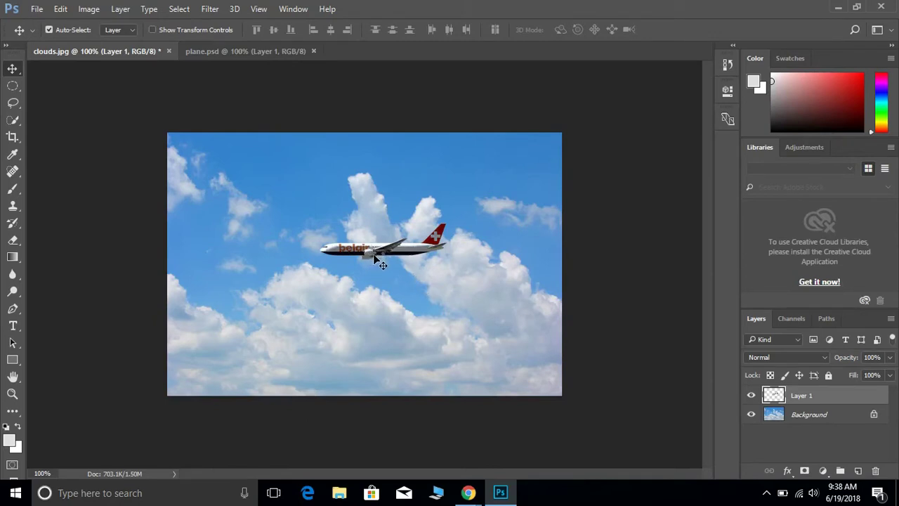
# Add a mask to Layer 1, paste the copied Red channel into it, and invert it.
pyautogui.click(805, 472)
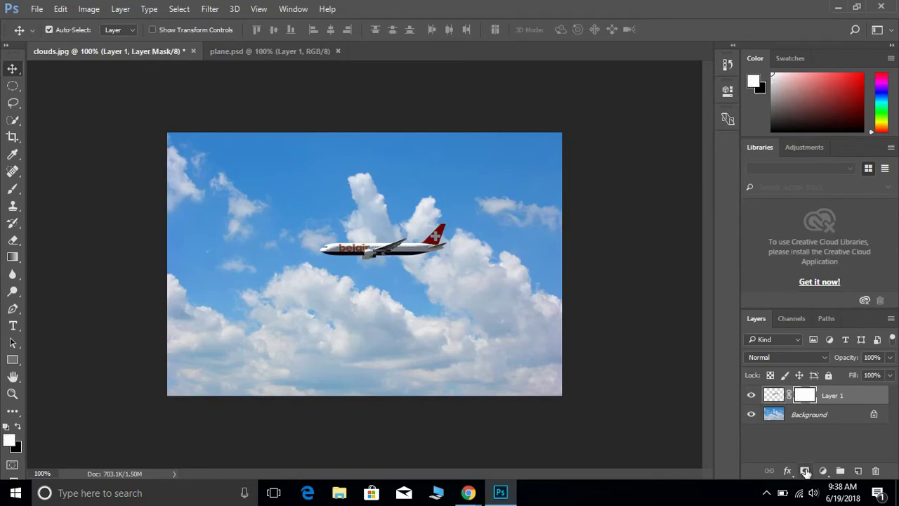
pyautogui.keyDown('alt'); pyautogui.click(803, 398); pyautogui.keyUp('alt')
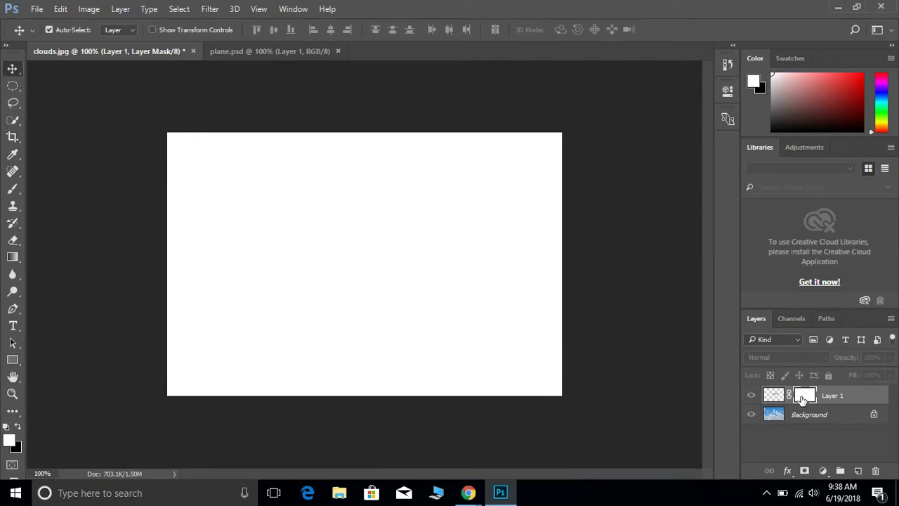
pyautogui.hotkey('ctrl', 'v')
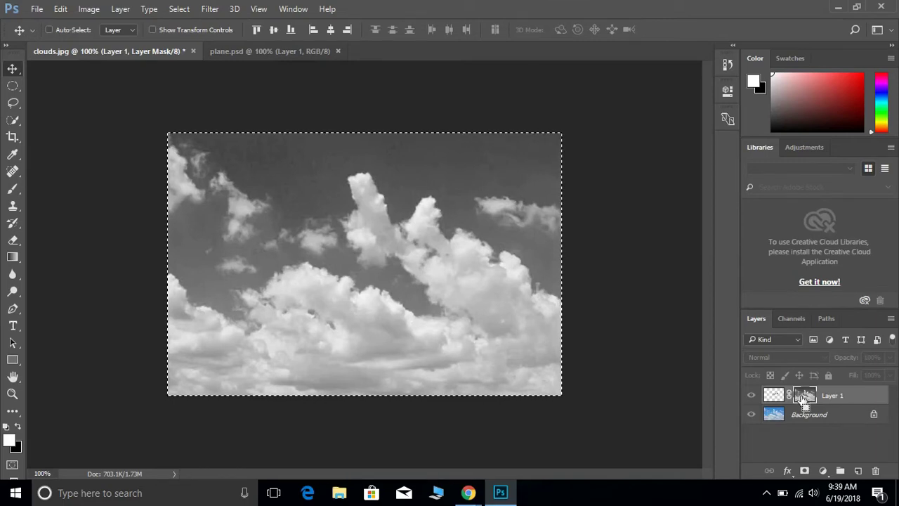
pyautogui.hotkey('ctrl', 'd')
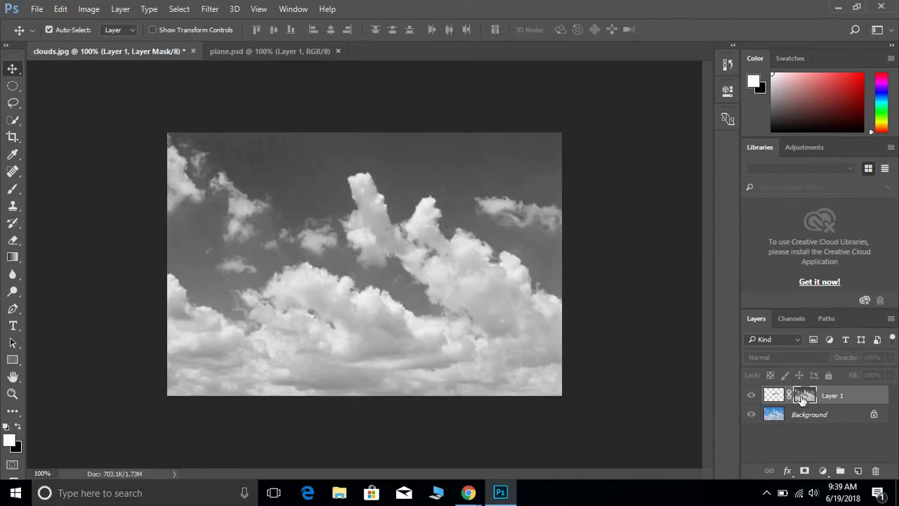
pyautogui.hotkey('ctrl', 'i')
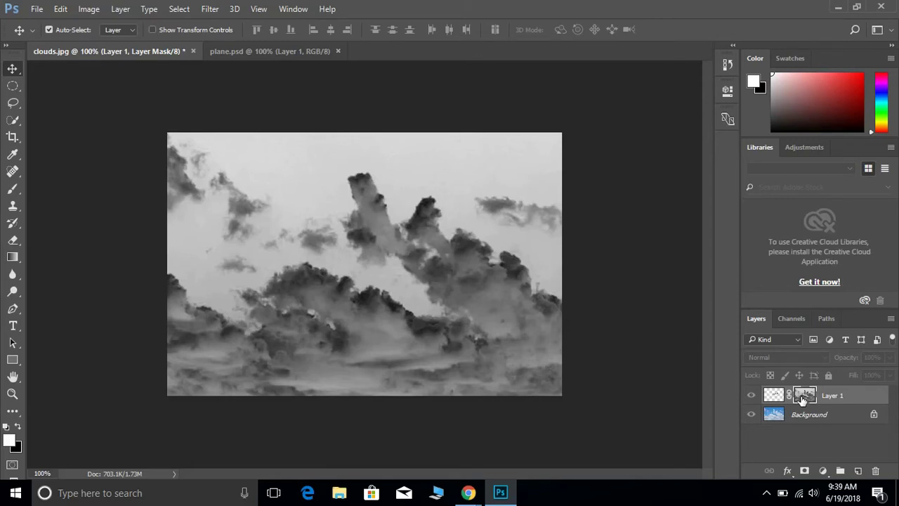
# Apply Levels to the mask with input black 70 and white 160.
pyautogui.hotkey('ctrl', 'l')
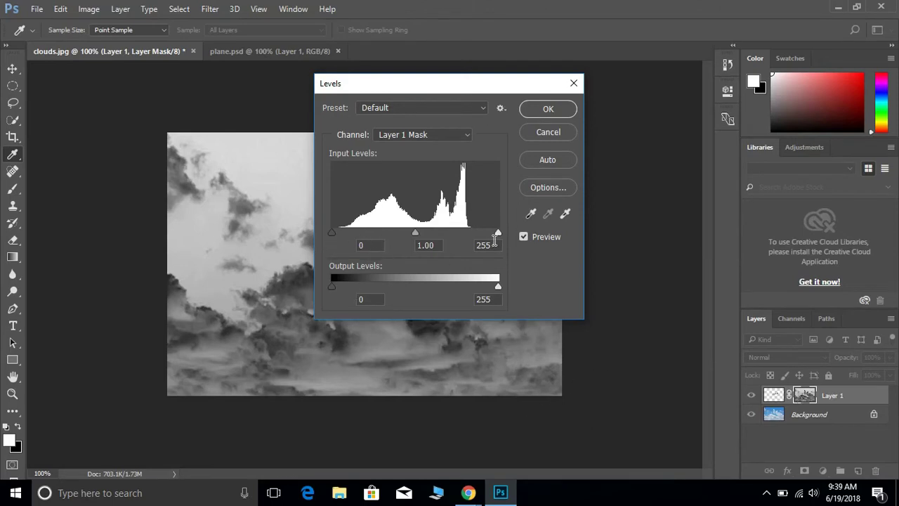
pyautogui.click(373, 243)
pyautogui.write('70')
pyautogui.press('Tab')
pyautogui.press('Tab')
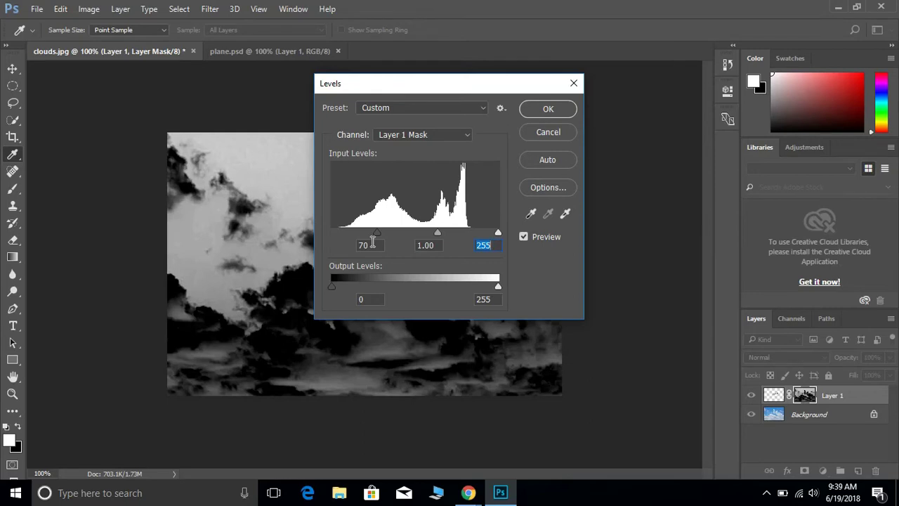
pyautogui.write('160')
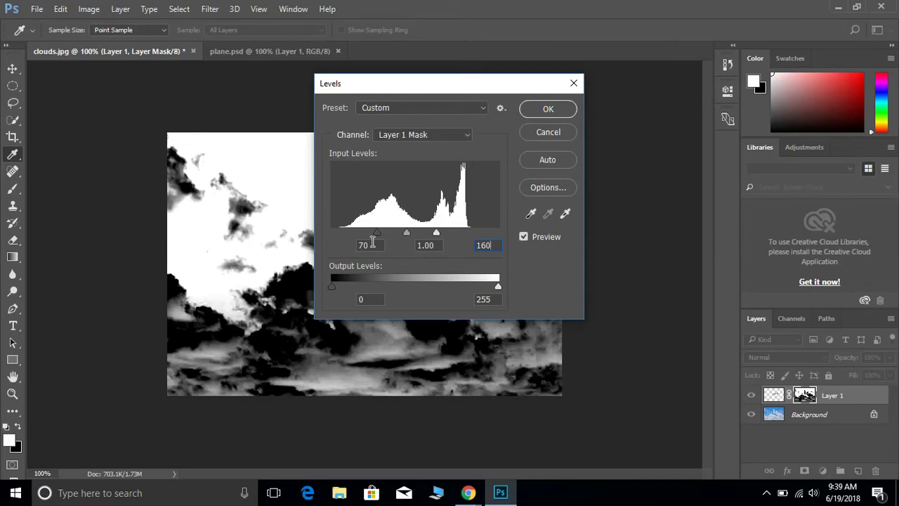
pyautogui.press('Return')
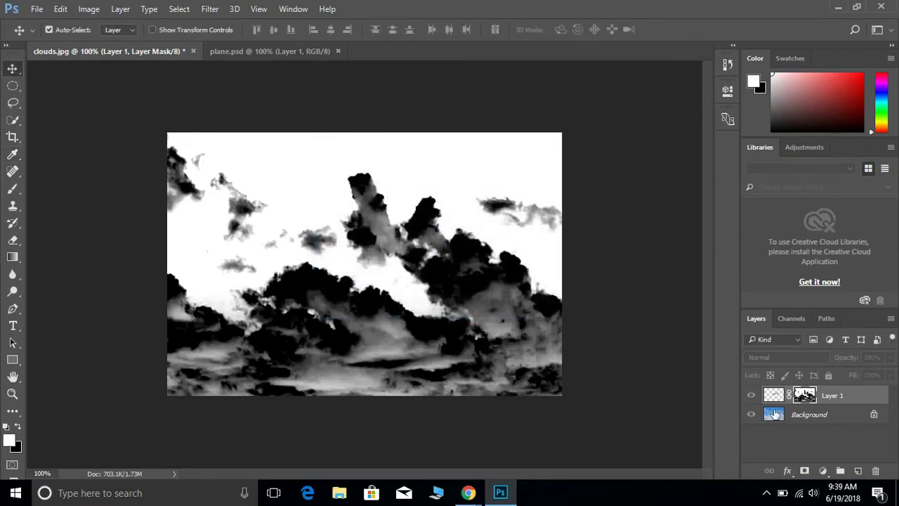
# Target Layer 1's pixels and move the plane just below centre, behind the clouds.
pyautogui.click(774, 396)
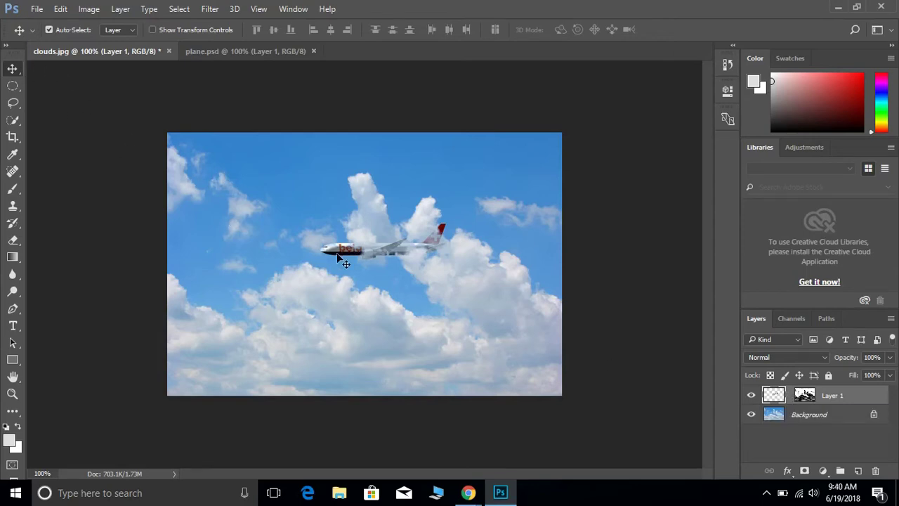
pyautogui.moveTo(349, 254); pyautogui.dragTo(329, 287)
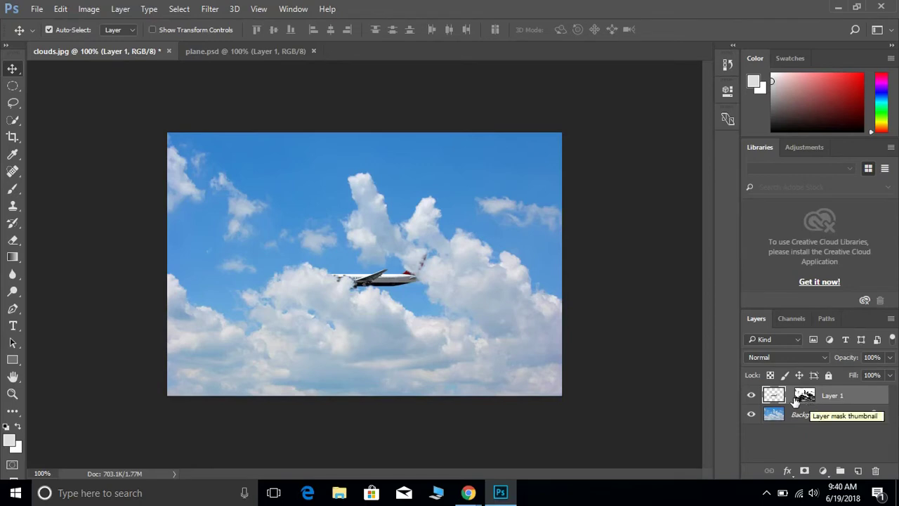
# Target Layer 1's mask and display it as a red rubylith overlay.
pyautogui.click(805, 396)
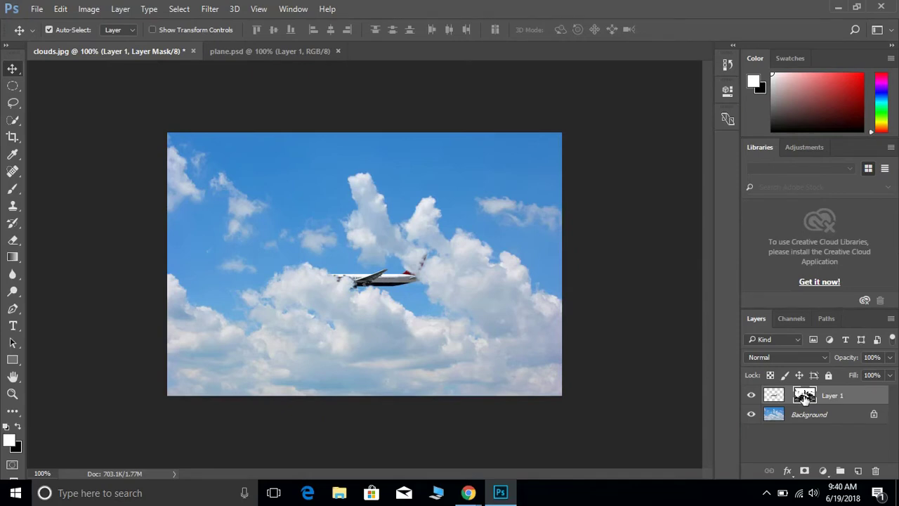
pyautogui.press('\\')
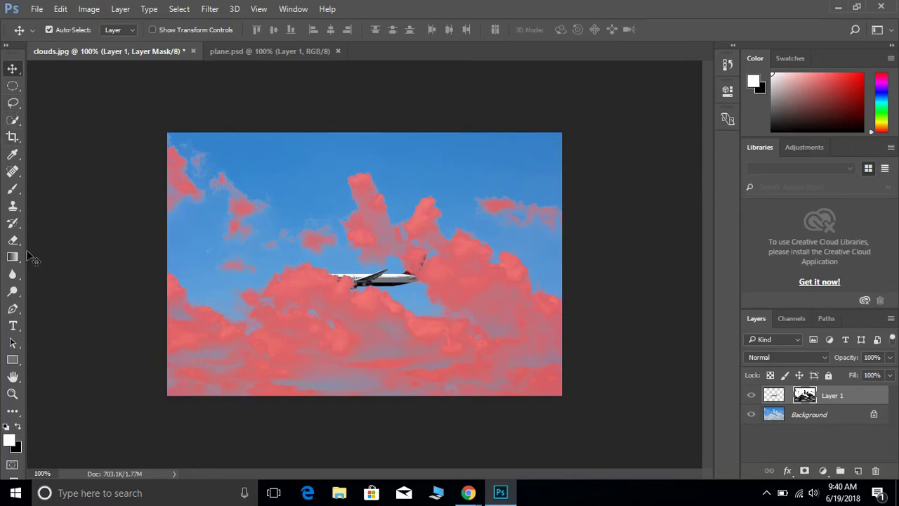
# Set up a soft 25 px brush at 30% opacity for painting the mask.
pyautogui.click(16, 192)
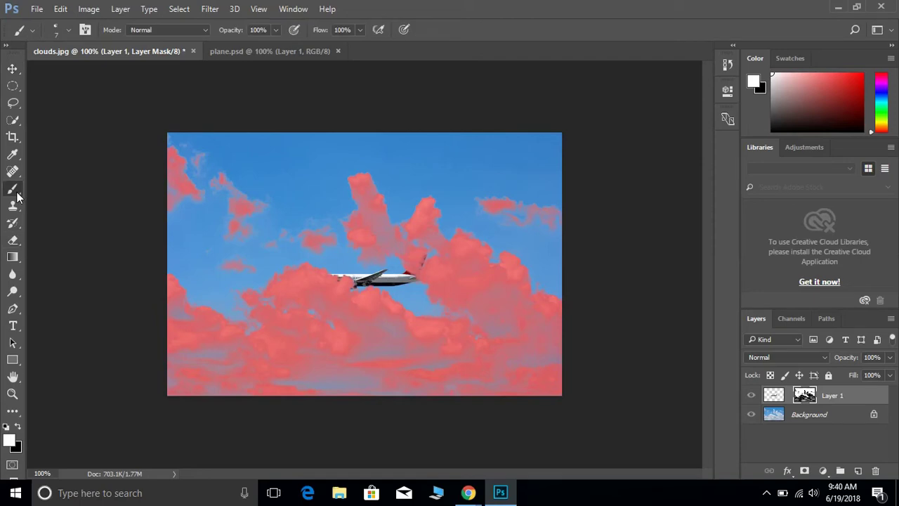
pyautogui.click(68, 30)
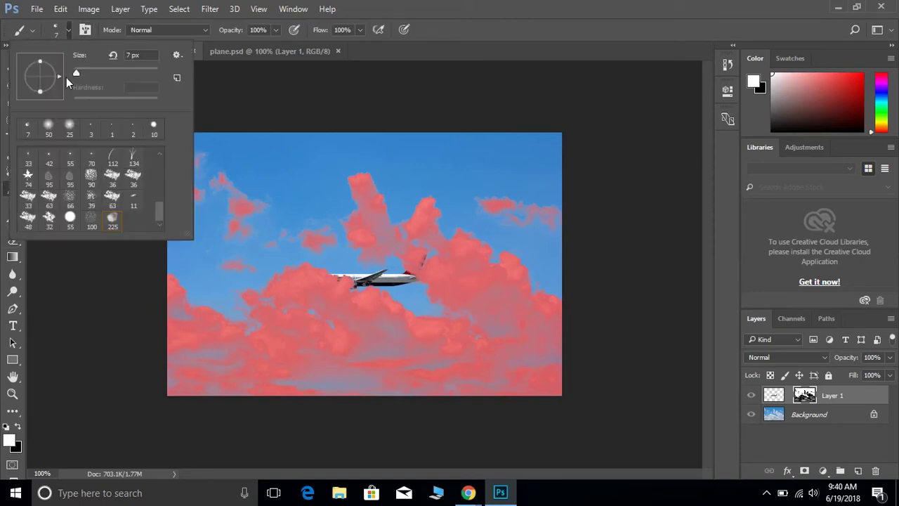
pyautogui.click(68, 126)
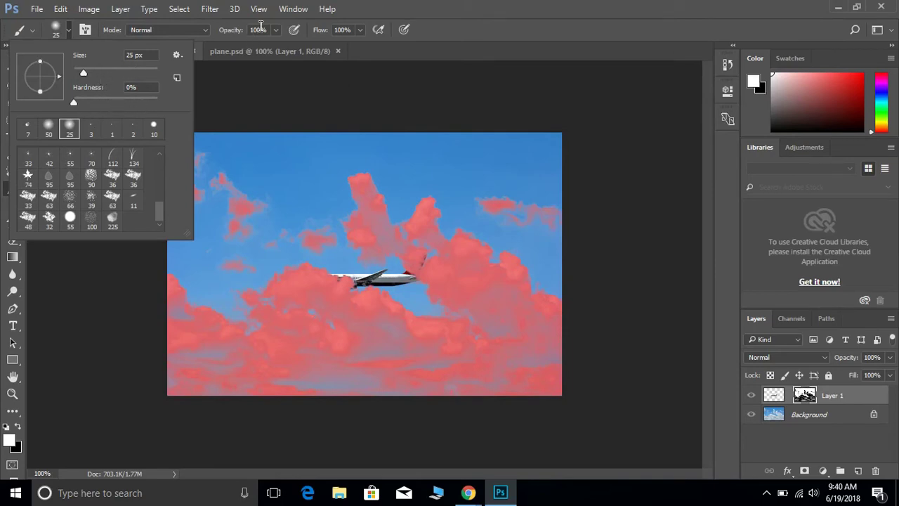
pyautogui.click(257, 30)
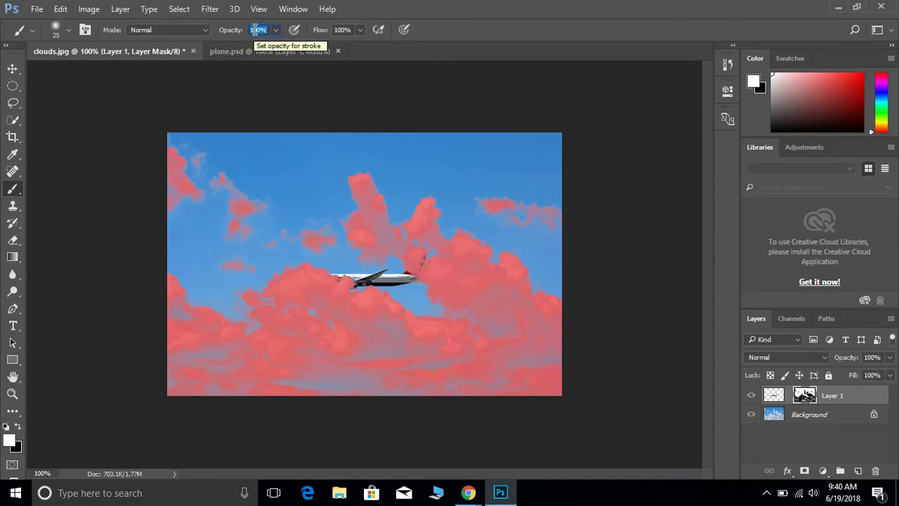
pyautogui.write('3')
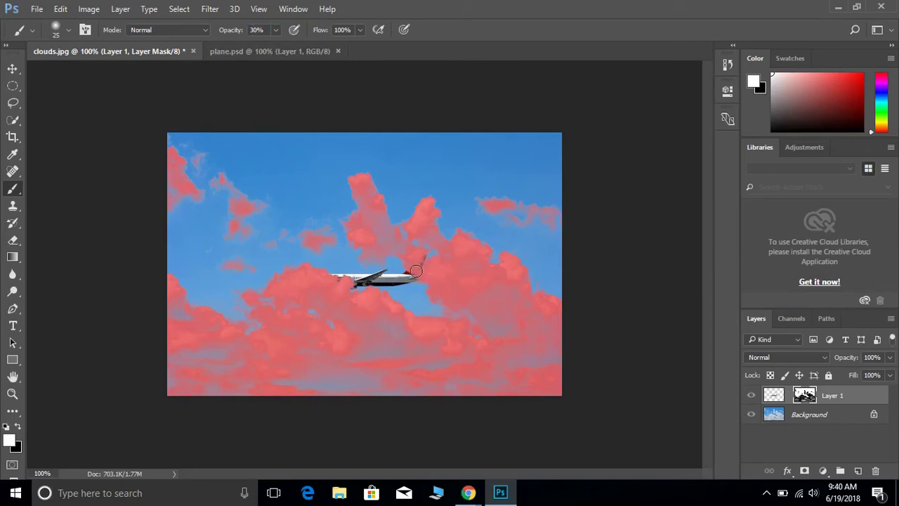
# Paint the mask to reveal the tail fin and blend surrounding clouds, enlarging the brush to 60 px.
pyautogui.moveTo(422, 272); pyautogui.dragTo(416, 269)
pyautogui.moveTo(415, 268)
pyautogui.mouseDown()
pyautogui.moveTo(422, 258)
pyautogui.moveTo(427, 280)
pyautogui.mouseUp()
pyautogui.moveTo(342, 283); pyautogui.dragTo(295, 287)
pyautogui.moveTo(392, 308)
pyautogui.mouseDown()
pyautogui.moveTo(371, 281)
pyautogui.moveTo(383, 295)
pyautogui.moveTo(443, 294)
pyautogui.mouseUp()
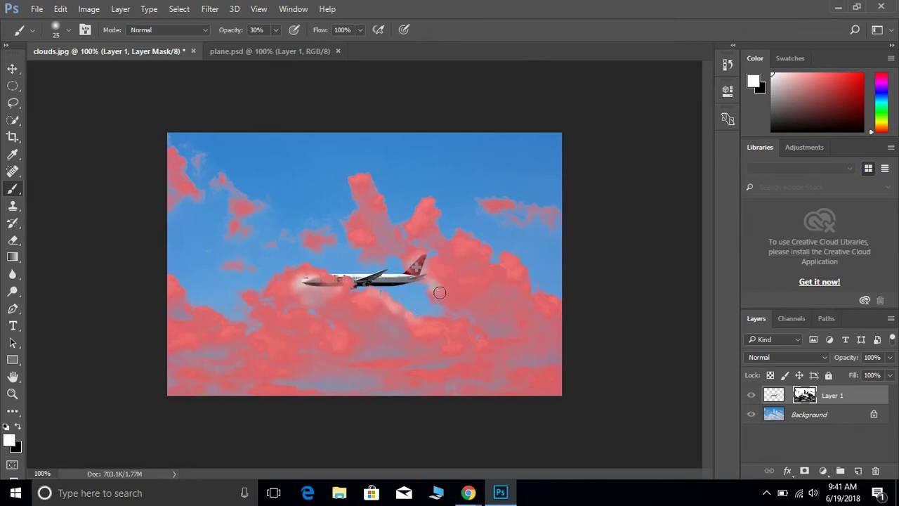
pyautogui.press(']')
pyautogui.press(']')
pyautogui.press(']')
pyautogui.press(']')
pyautogui.press(']')
pyautogui.press(']')
pyautogui.moveTo(428, 277)
pyautogui.mouseDown()
pyautogui.moveTo(450, 270)
pyautogui.moveTo(461, 291)
pyautogui.moveTo(471, 276)
pyautogui.moveTo(460, 261)
pyautogui.moveTo(491, 290)
pyautogui.moveTo(503, 276)
pyautogui.moveTo(548, 331)
pyautogui.moveTo(543, 318)
pyautogui.moveTo(551, 299)
pyautogui.moveTo(558, 303)
pyautogui.moveTo(537, 295)
pyautogui.moveTo(507, 273)
pyautogui.mouseUp()
pyautogui.moveTo(379, 299)
pyautogui.mouseDown()
pyautogui.moveTo(275, 275)
pyautogui.moveTo(168, 295)
pyautogui.moveTo(176, 304)
pyautogui.moveTo(181, 299)
pyautogui.mouseUp()
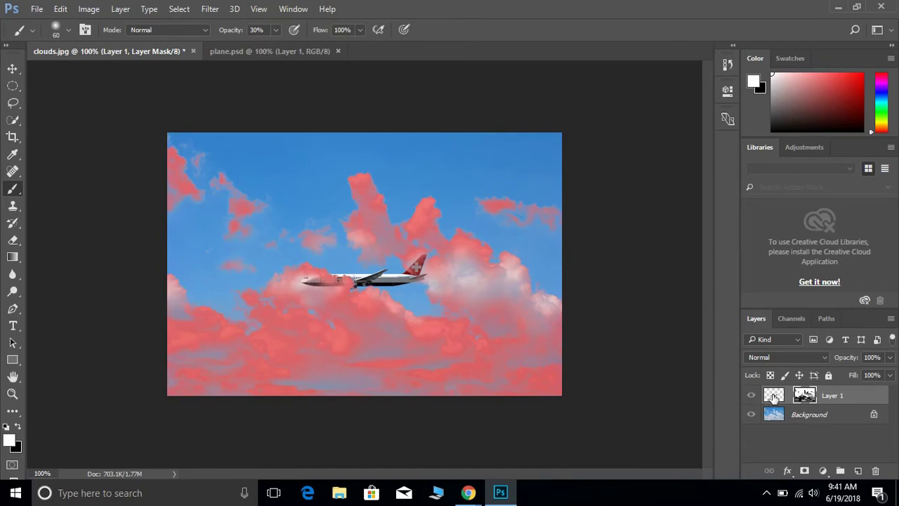
pyautogui.click(774, 396)
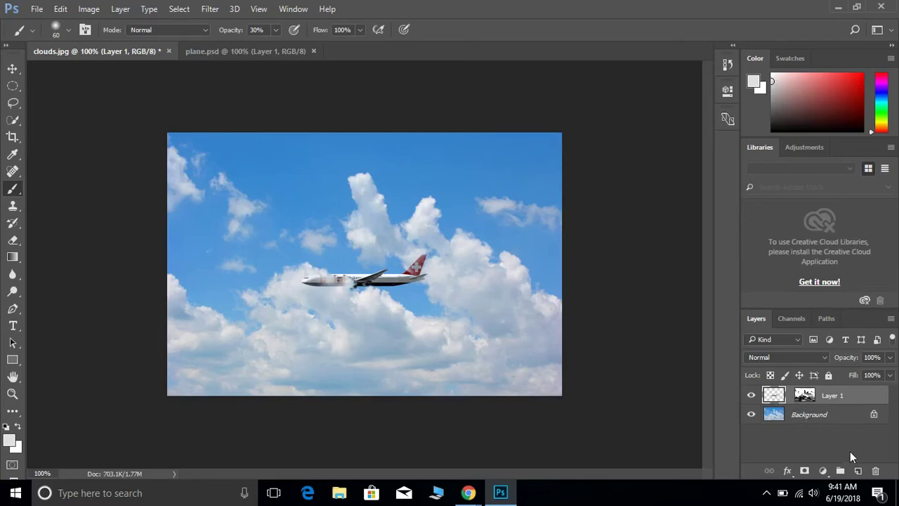
# Create a new empty Layer 2 above the masked plane layer.
pyautogui.click(858, 471)
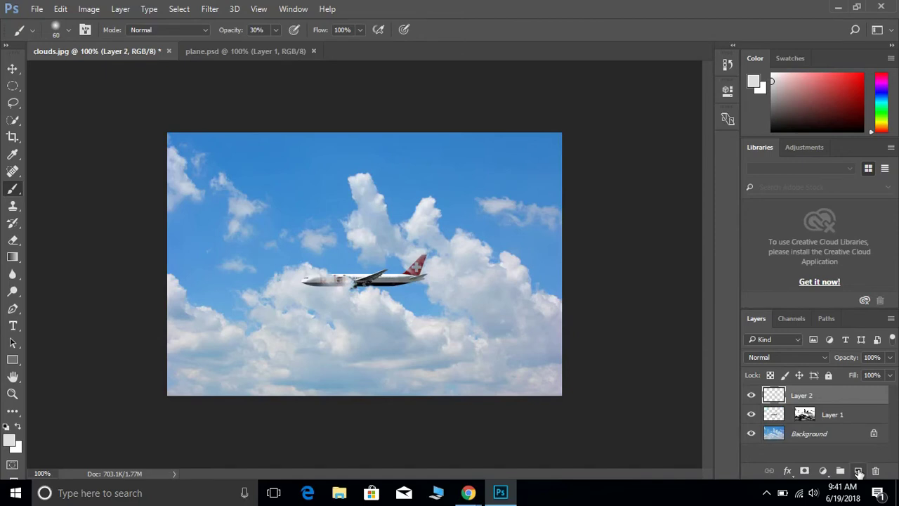
# Load the clouds.abr brush set into the Brush Preset picker.
pyautogui.click(69, 30)
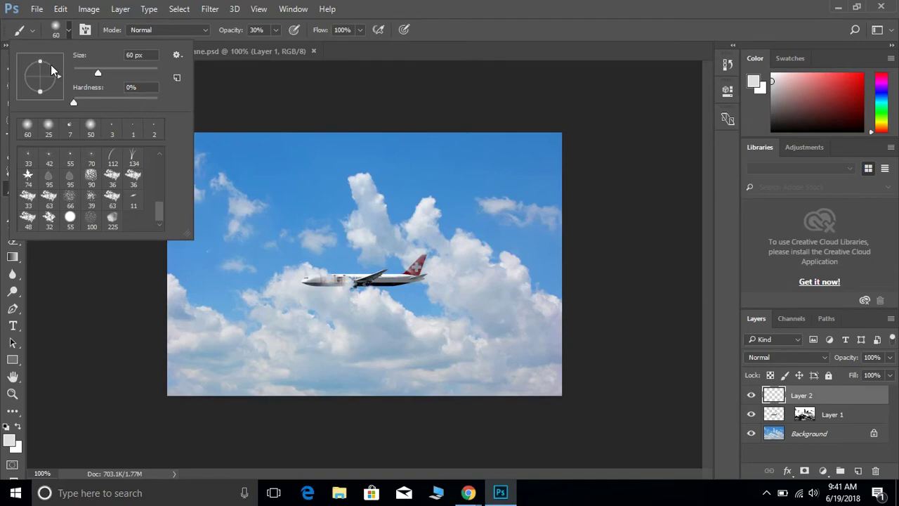
pyautogui.click(177, 56)
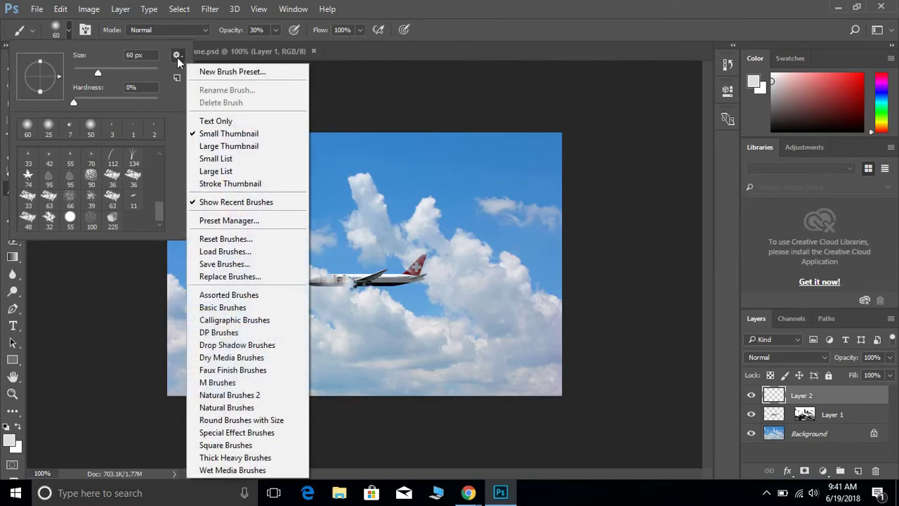
pyautogui.click(223, 253)
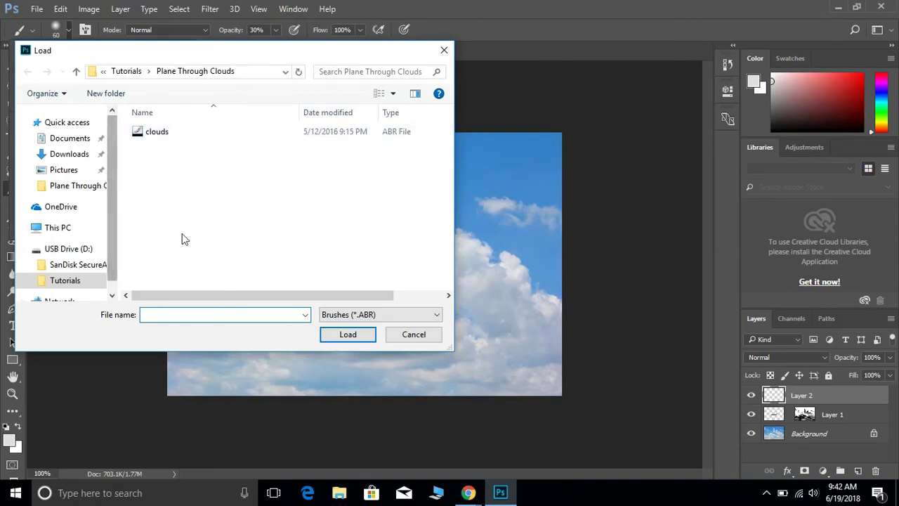
pyautogui.doubleClick(163, 135)
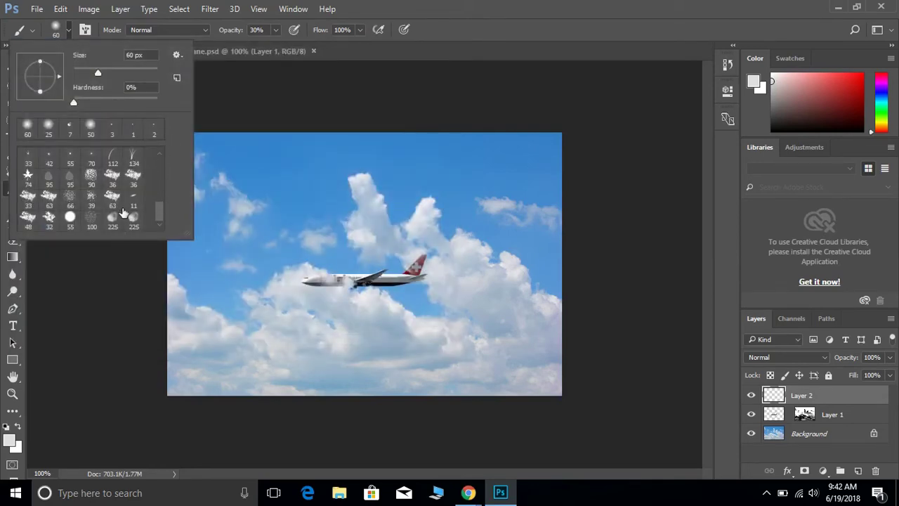
# Choose the 225 cloud brush and set its size to 7 px.
pyautogui.moveTo(160, 210)
pyautogui.mouseDown()
pyautogui.moveTo(171, 143)
pyautogui.moveTo(162, 157)
pyautogui.moveTo(161, 236)
pyautogui.mouseUp()
pyautogui.click(133, 222)
pyautogui.doubleClick(131, 55)
pyautogui.write('7')
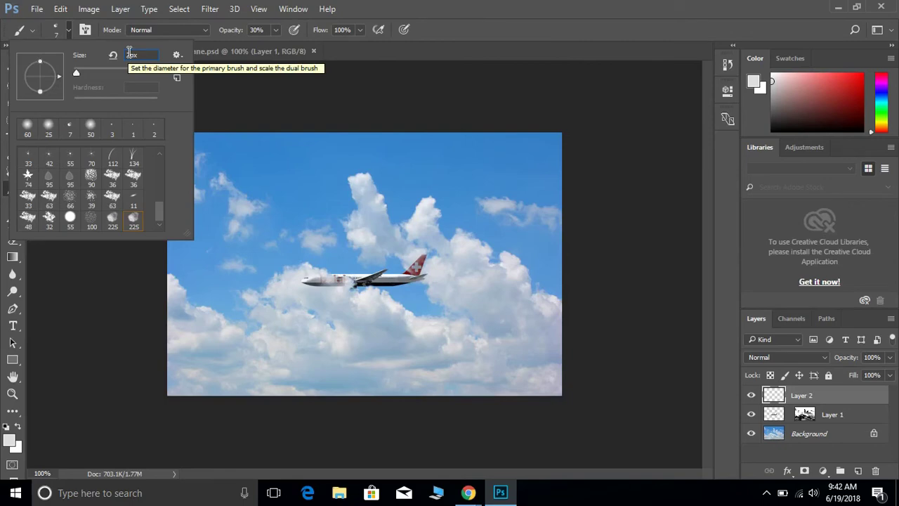
pyautogui.press('Return')
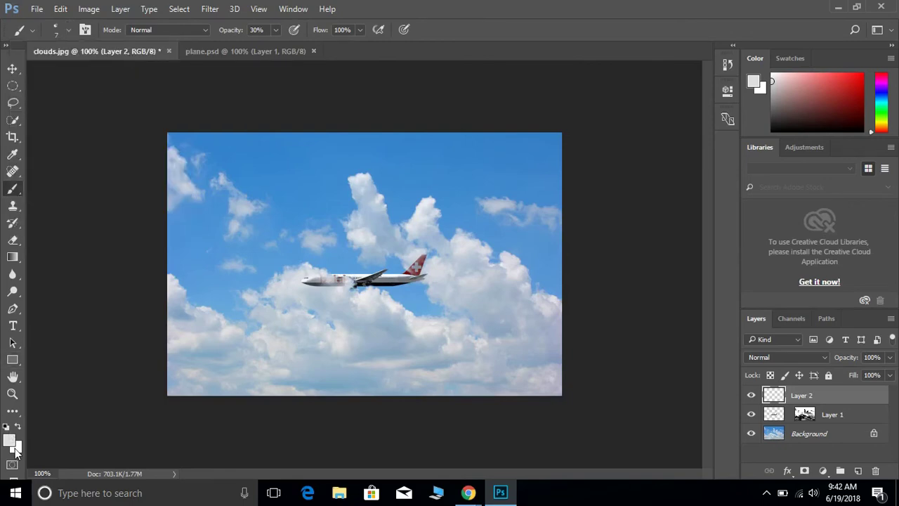
# Reset the colours and set the foreground colour to light grey #dddddd.
pyautogui.press('d')
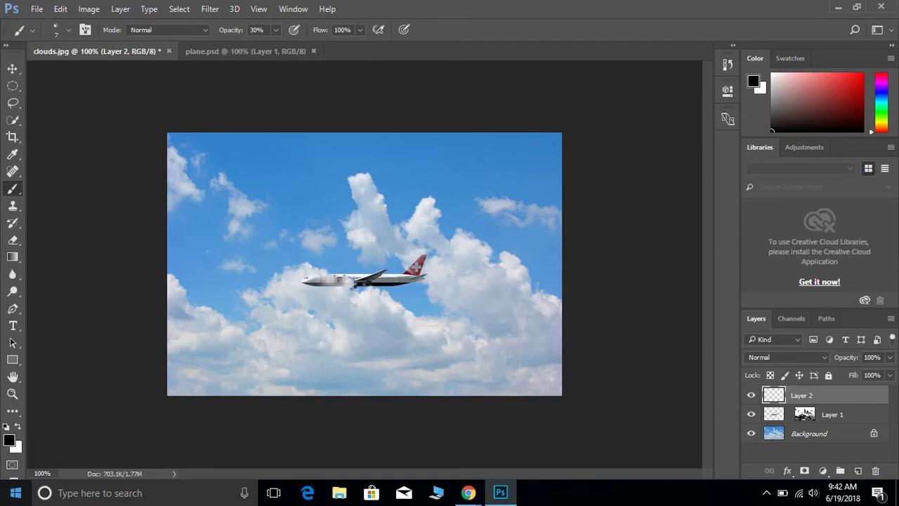
pyautogui.click(9, 441)
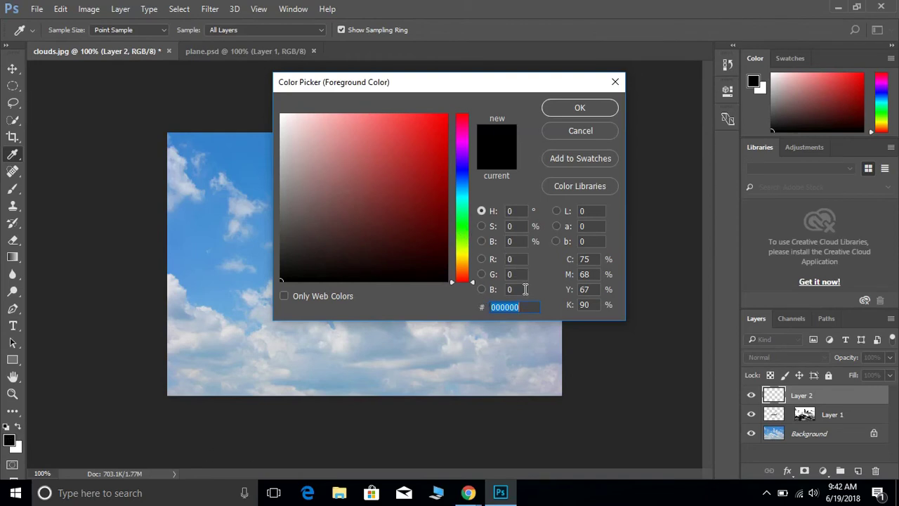
pyautogui.write('d')
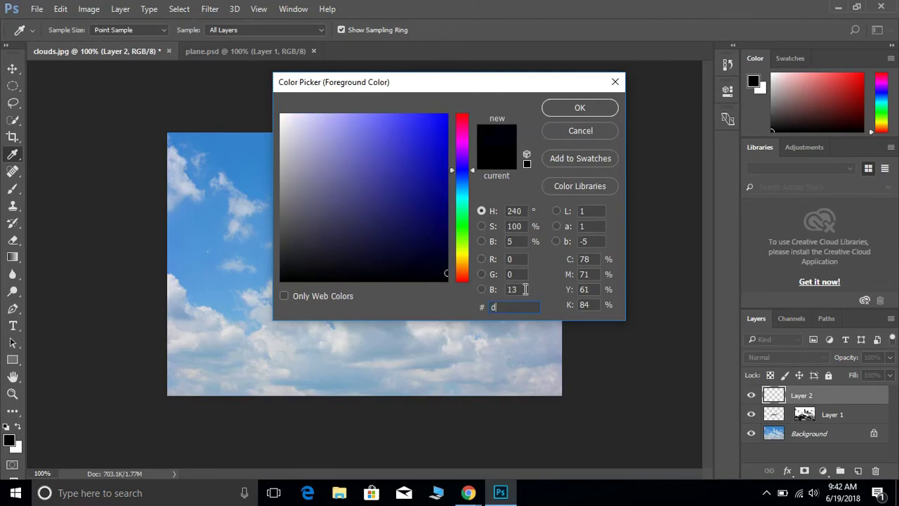
pyautogui.write('ddddd')
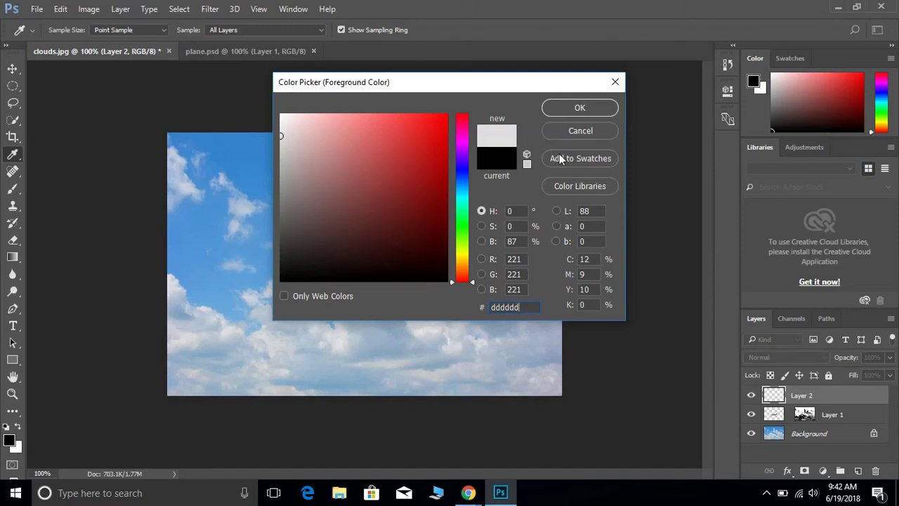
pyautogui.click(580, 108)
pyautogui.press('b')
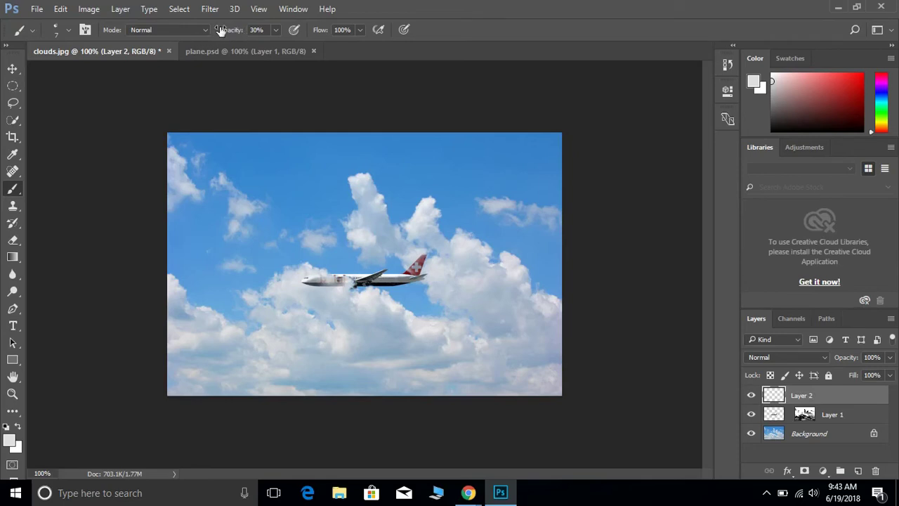
# At 100% brush opacity, paint a straight horizontal contrail across the sky on Layer 2.
pyautogui.click(274, 30)
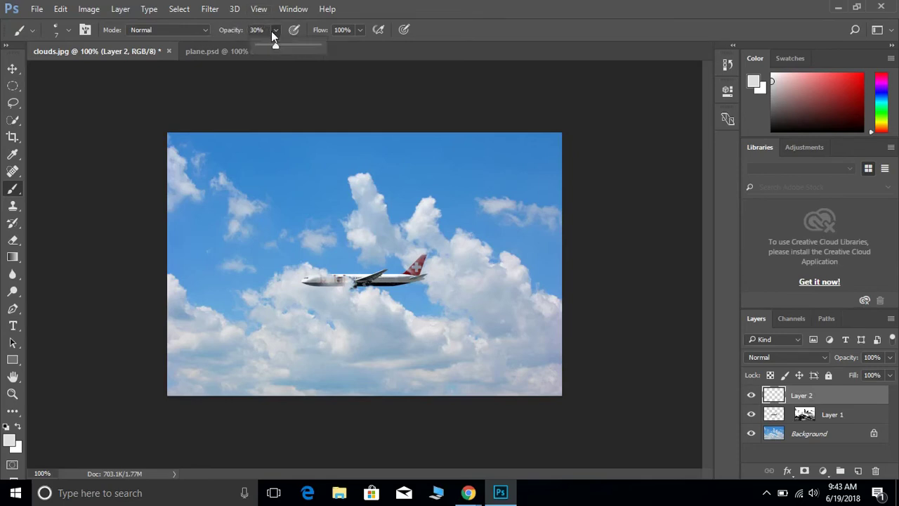
pyautogui.moveTo(274, 46); pyautogui.dragTo(328, 49)
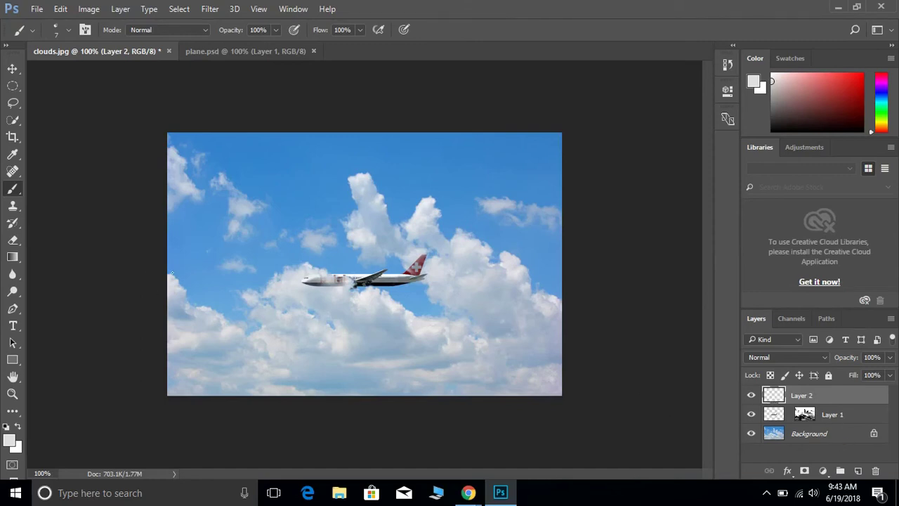
pyautogui.moveTo(172, 273)
pyautogui.mouseDown()
pyautogui.moveTo(475, 275)
pyautogui.moveTo(596, 297)
pyautogui.mouseUp()
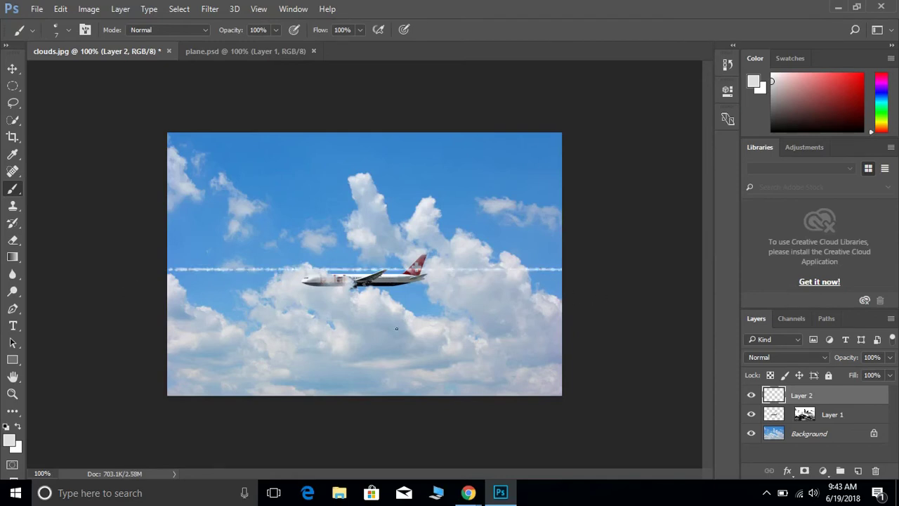
# Add a layer mask to Layer 2 with a black-to-white gradient from the left edge toward the plane.
pyautogui.click(805, 471)
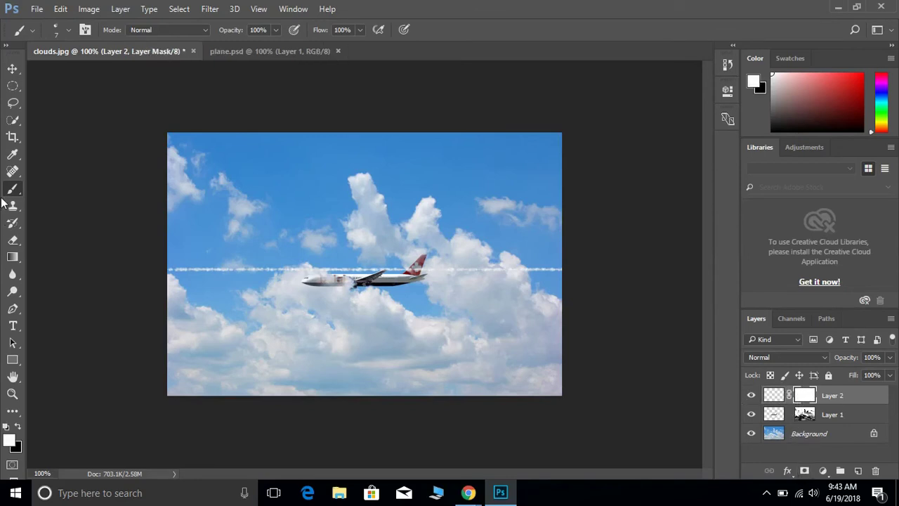
pyautogui.click(13, 258)
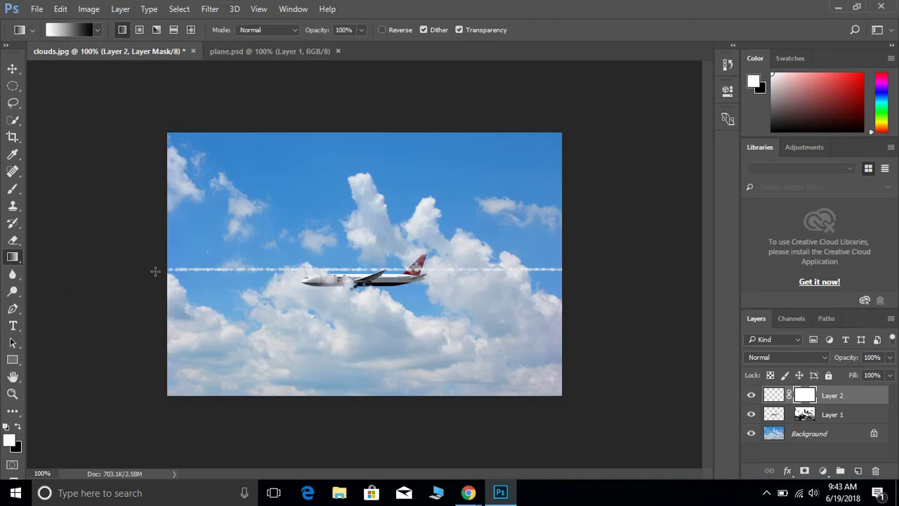
pyautogui.moveTo(149, 268); pyautogui.dragTo(559, 305)
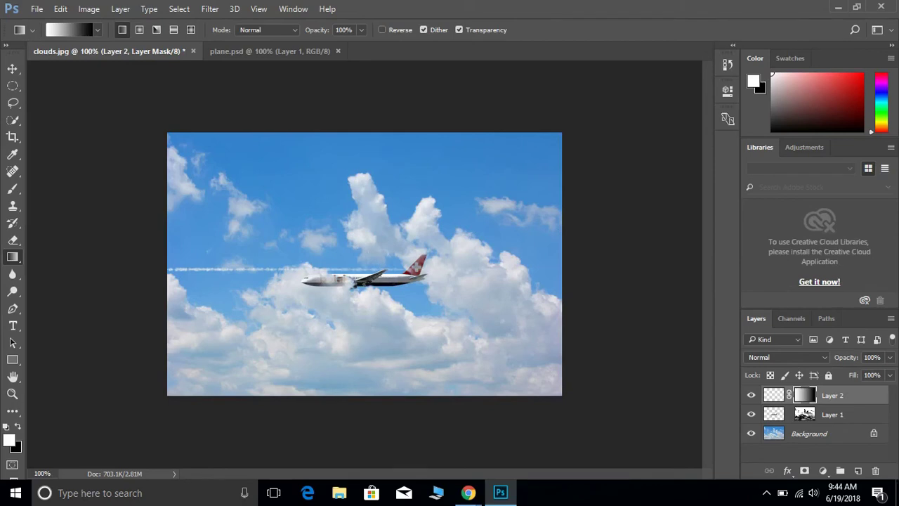
# Apply Layer 2's gradient mask, then copy Layer 1's cloud mask onto Layer 2.
pyautogui.click(876, 471)
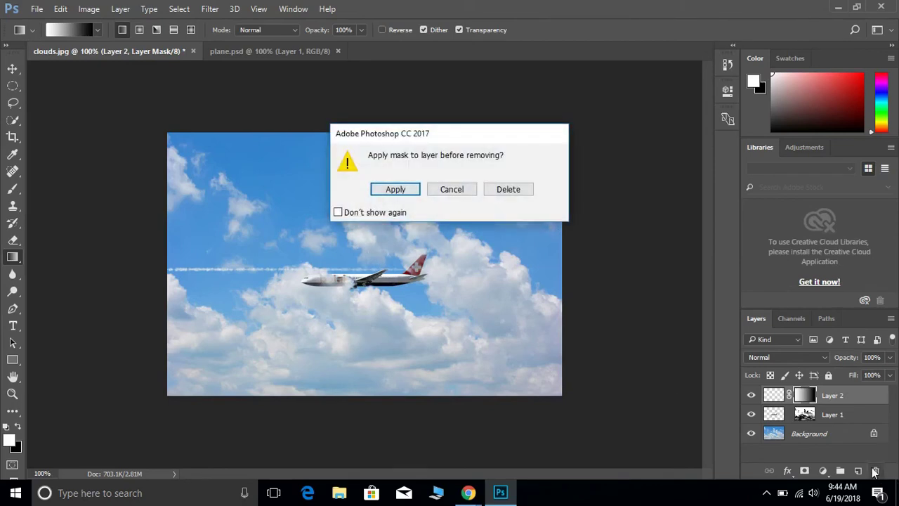
pyautogui.click(384, 186)
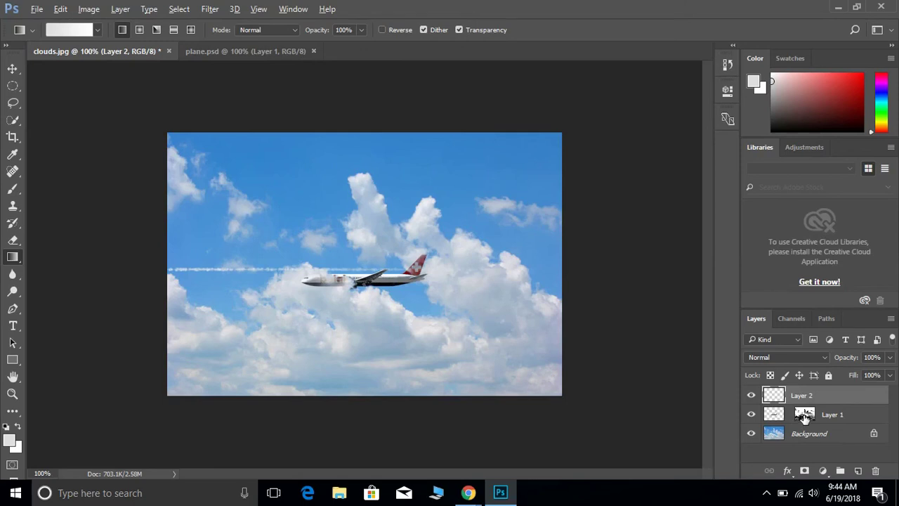
pyautogui.moveTo(805, 416); pyautogui.dragTo(805, 399)
# Move the contrail up and right so it trails from the plane's tail.
pyautogui.click(12, 70)
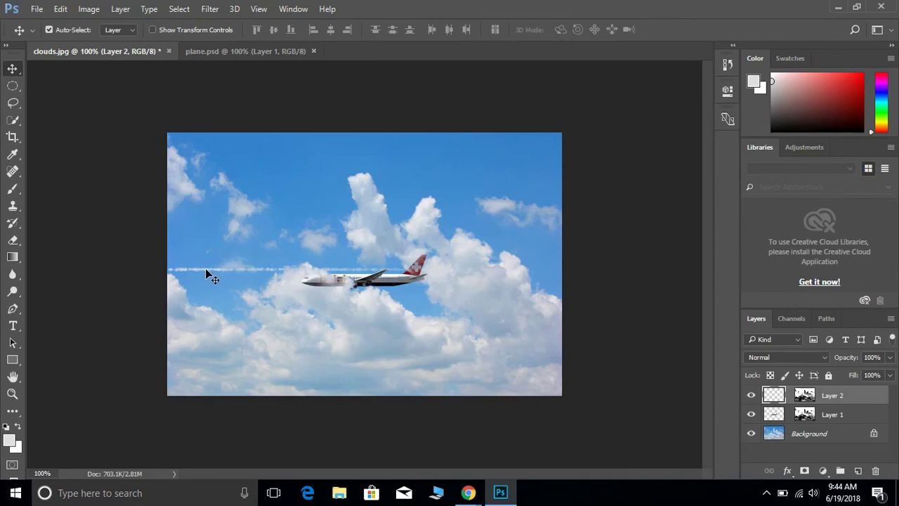
pyautogui.moveTo(206, 271); pyautogui.dragTo(398, 284)
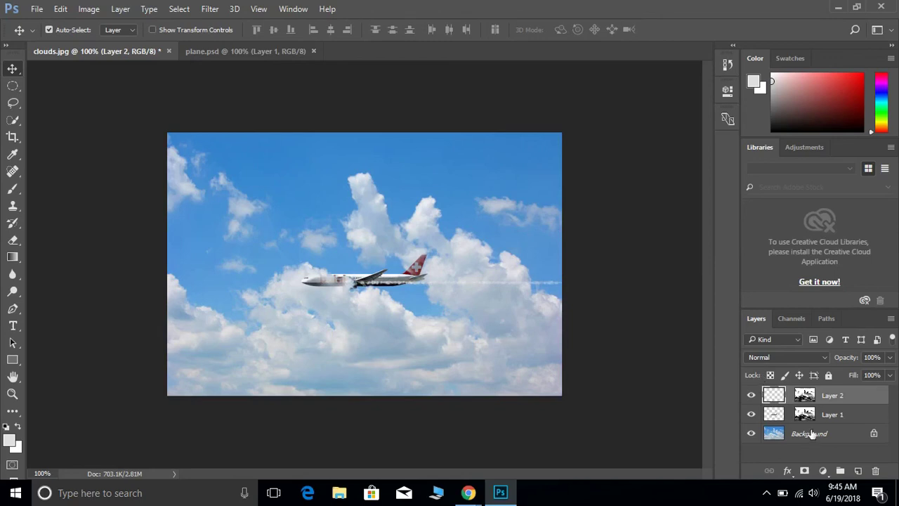
# Link Layer 1 and Layer 2, then drag the plane and contrail together past the right edge.
pyautogui.keyDown('shift'); pyautogui.click(858, 420); pyautogui.keyUp('shift')
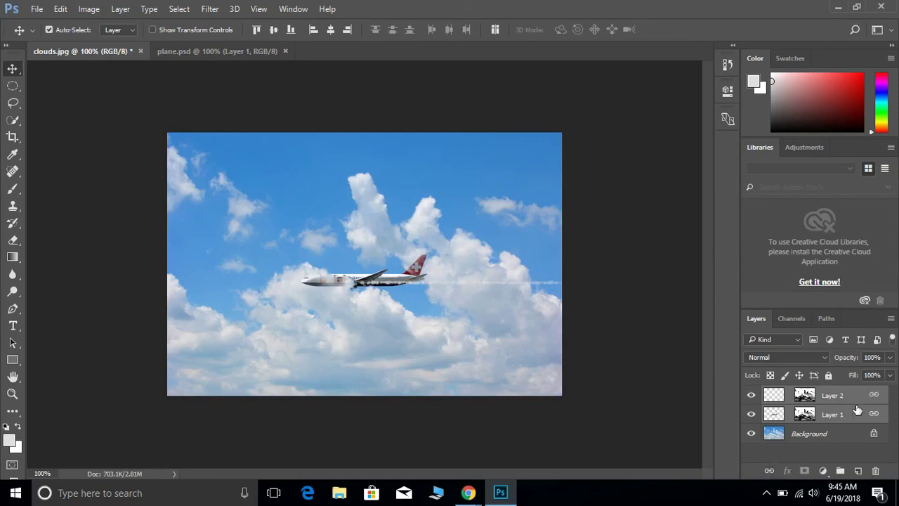
pyautogui.click(769, 472)
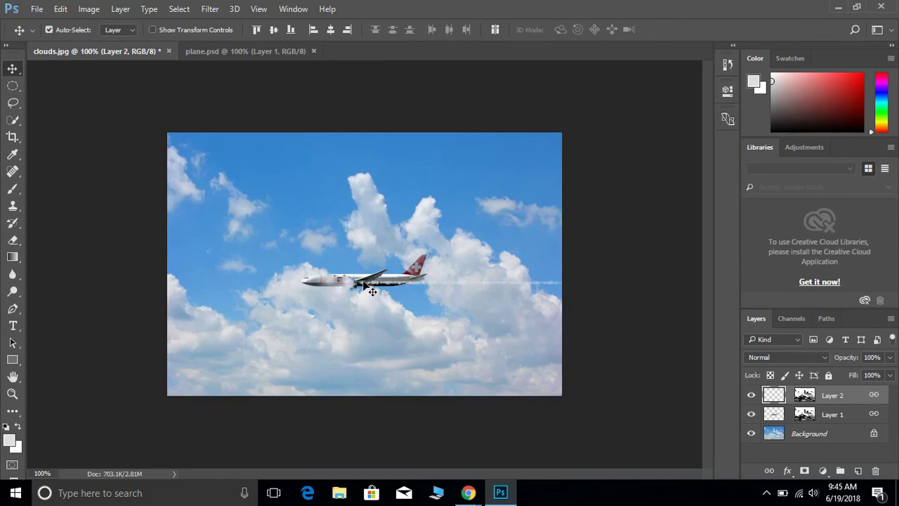
pyautogui.moveTo(371, 285)
pyautogui.mouseDown()
pyautogui.moveTo(148, 149)
pyautogui.moveTo(392, 197)
pyautogui.moveTo(186, 175)
pyautogui.moveTo(419, 222)
pyautogui.moveTo(313, 222)
pyautogui.moveTo(435, 245)
pyautogui.moveTo(298, 298)
pyautogui.moveTo(287, 273)
pyautogui.moveTo(282, 279)
pyautogui.moveTo(365, 300)
pyautogui.mouseUp()
pyautogui.moveTo(359, 281); pyautogui.dragTo(630, 308)
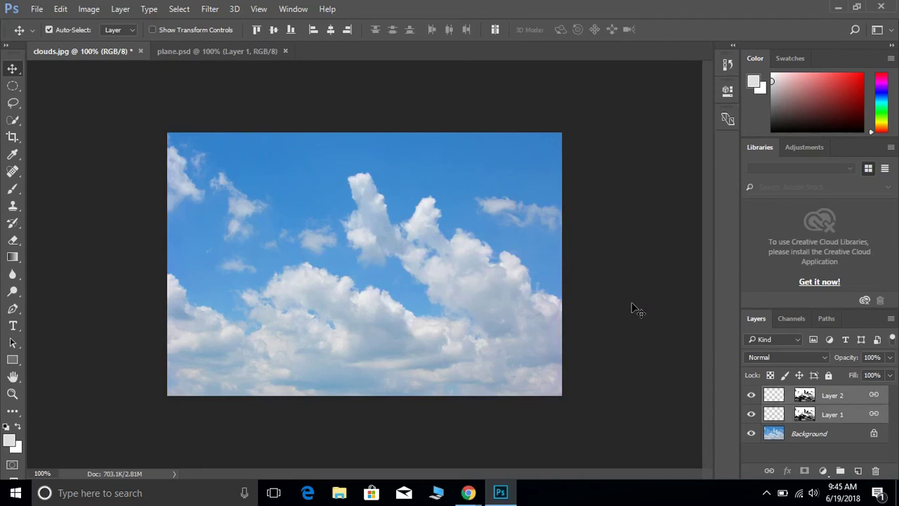